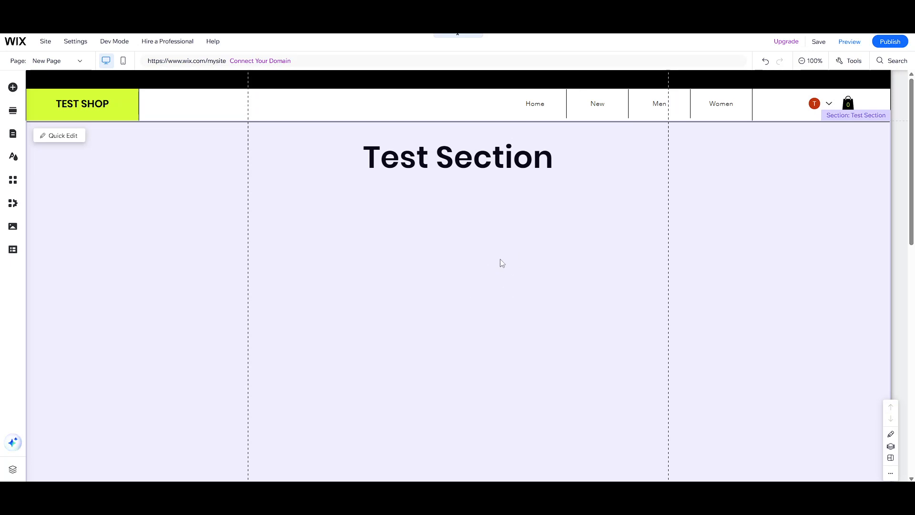
pyautogui.scroll(-1, 501, 268)
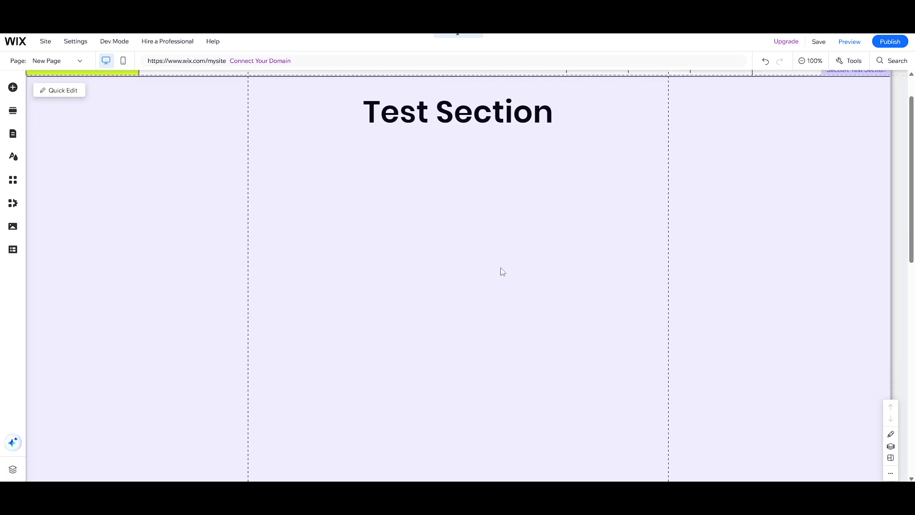
pyautogui.scroll(1, 500, 268)
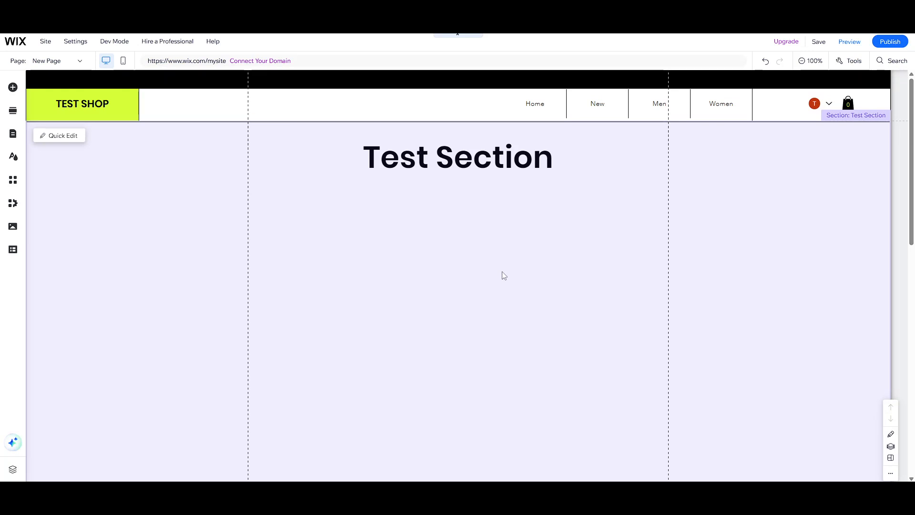
pyautogui.scroll(-1, 504, 276)
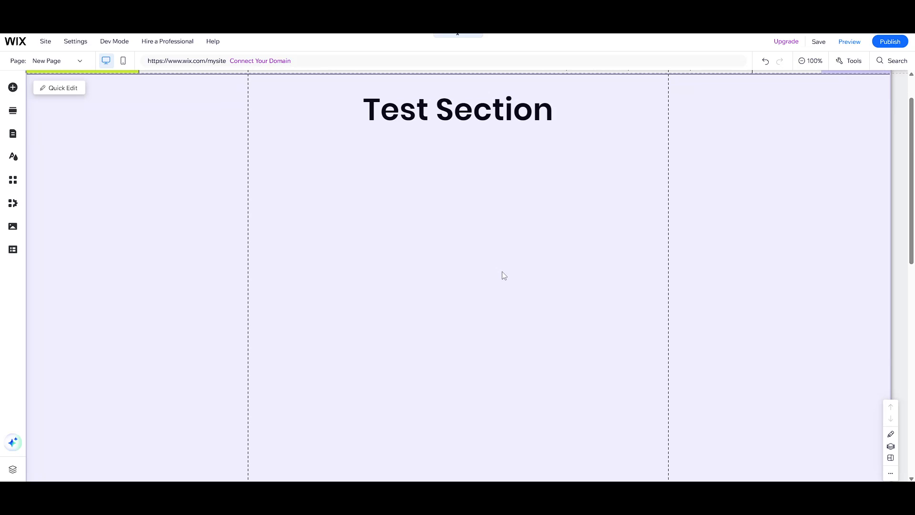
pyautogui.scroll(-1, 503, 274)
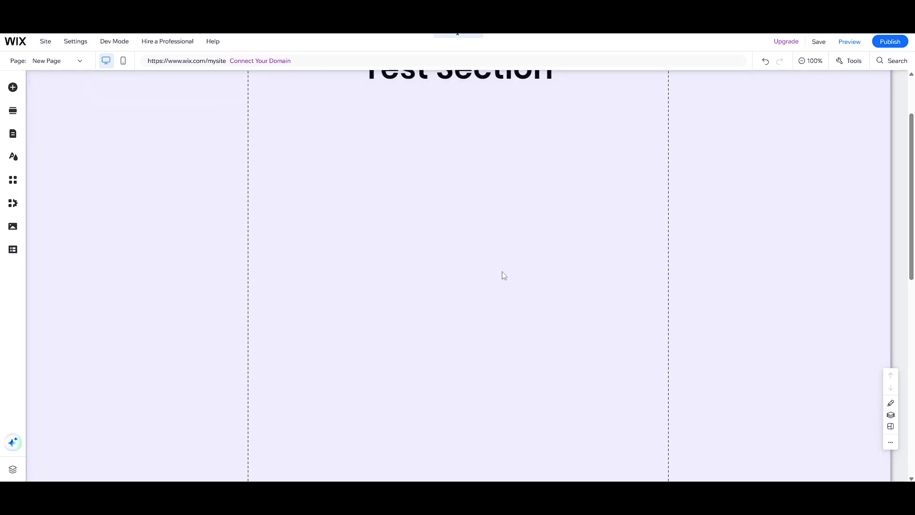
pyautogui.scroll(2, 503, 274)
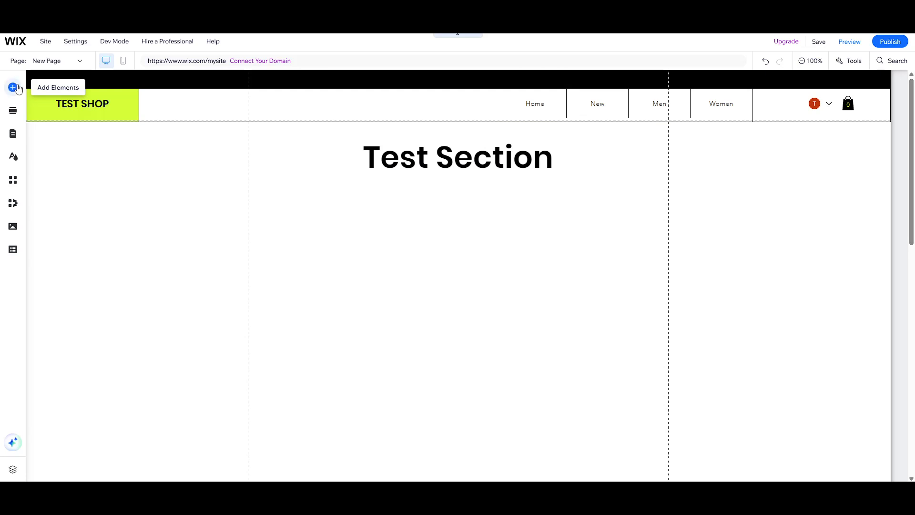
# Step: Browse the categories of elements that can be added and bring up the Video & Music elements
pyautogui.click(15, 88)
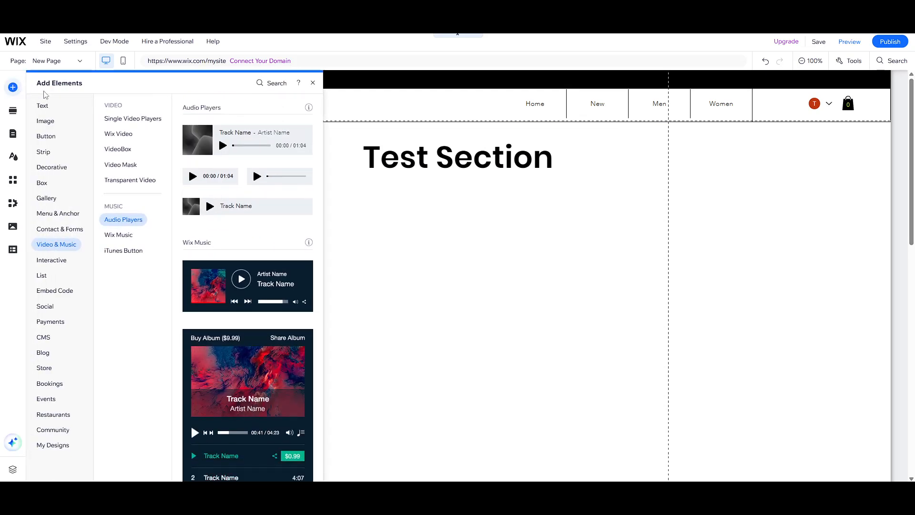
pyautogui.click(60, 229)
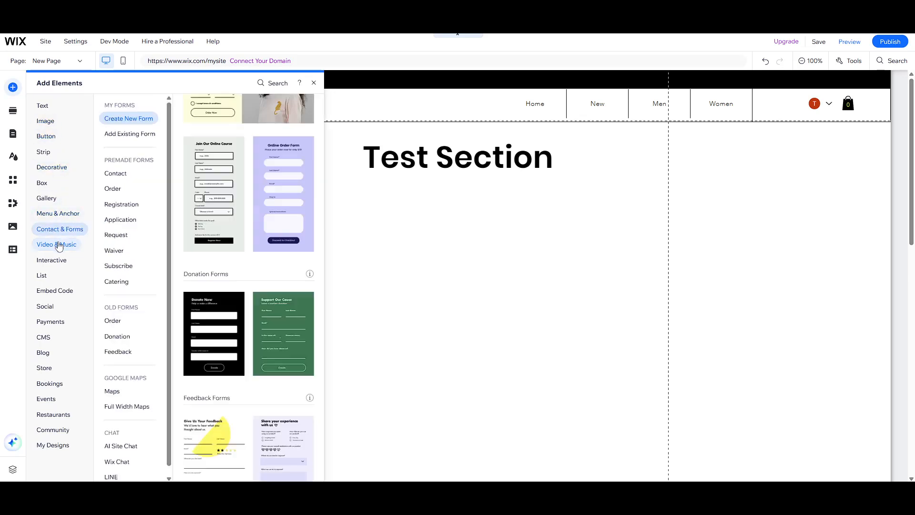
pyautogui.click(56, 245)
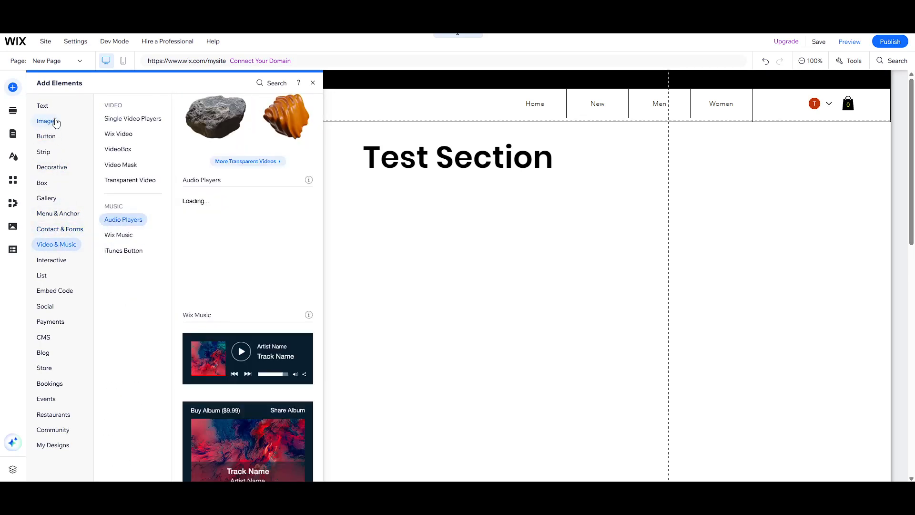
pyautogui.click(45, 107)
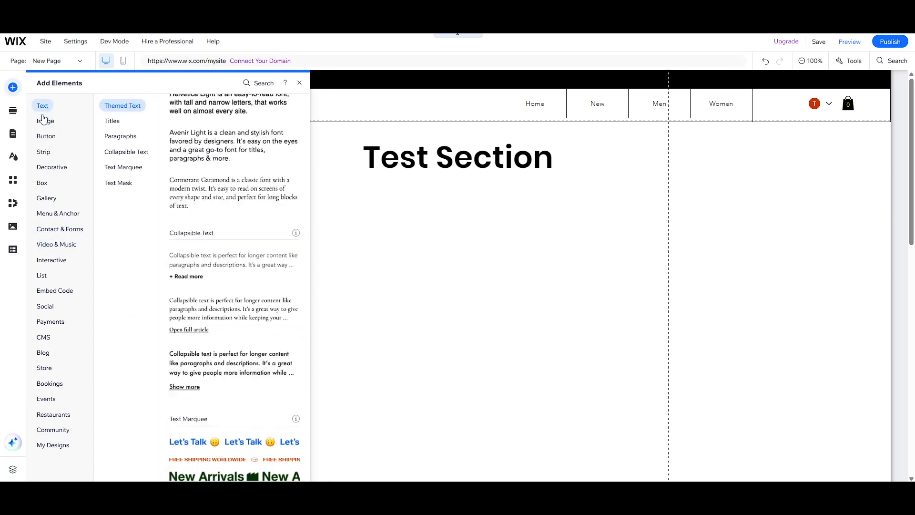
pyautogui.click(51, 233)
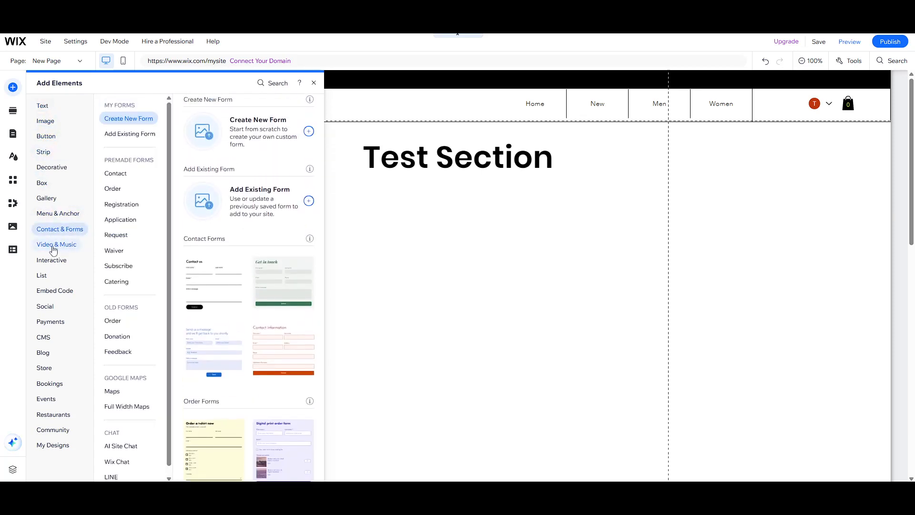
pyautogui.click(53, 245)
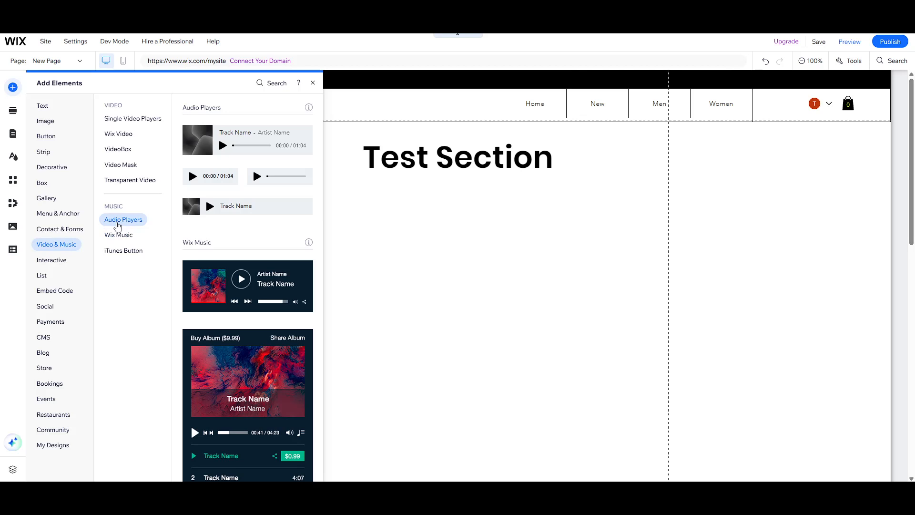
# Step: Examine the available music elements: the Audio Players, Wix Music and iTunes Button designs
pyautogui.click(118, 236)
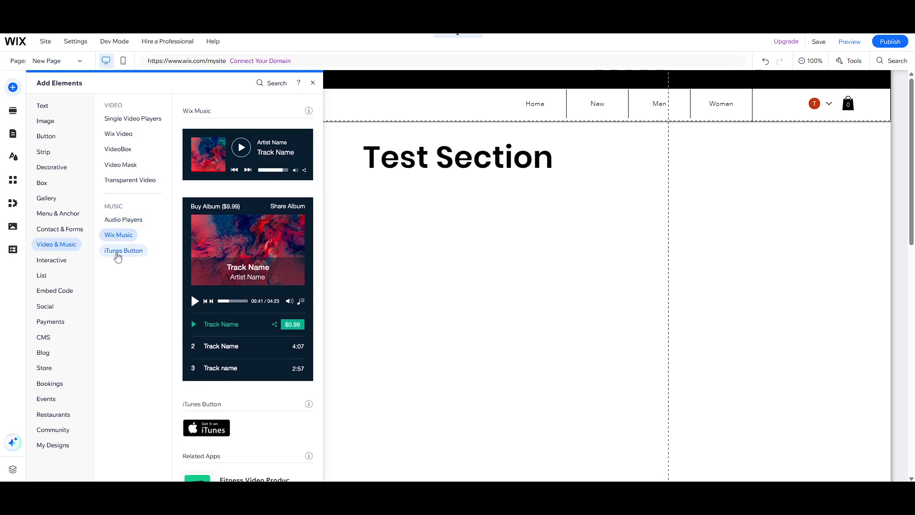
pyautogui.click(118, 252)
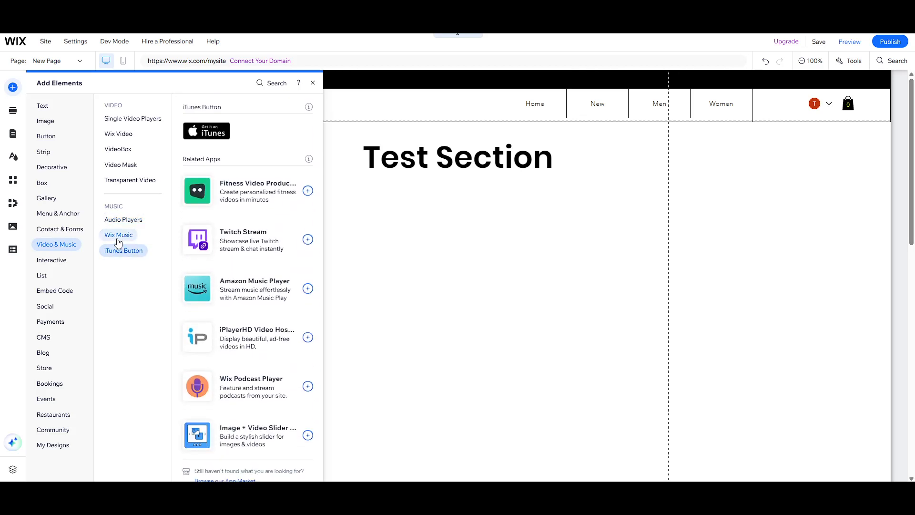
pyautogui.click(118, 235)
pyautogui.click(119, 223)
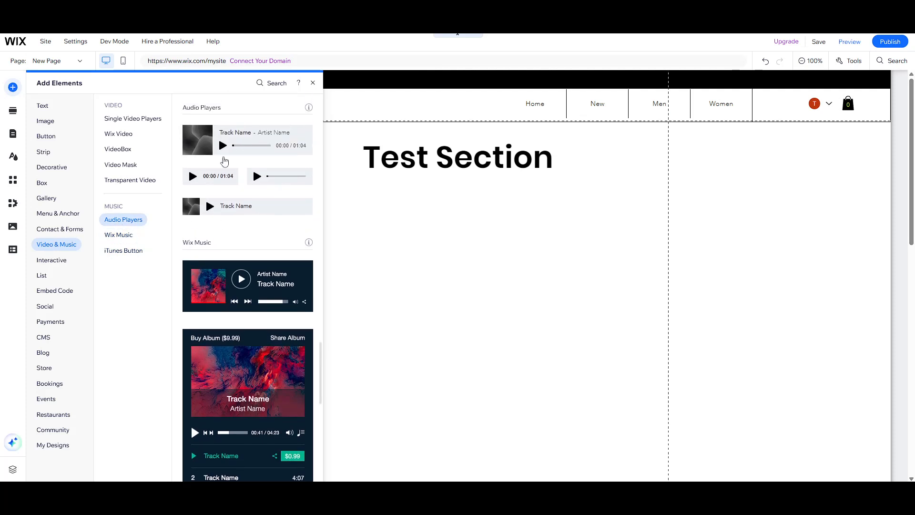
pyautogui.scroll(-2, 266, 351)
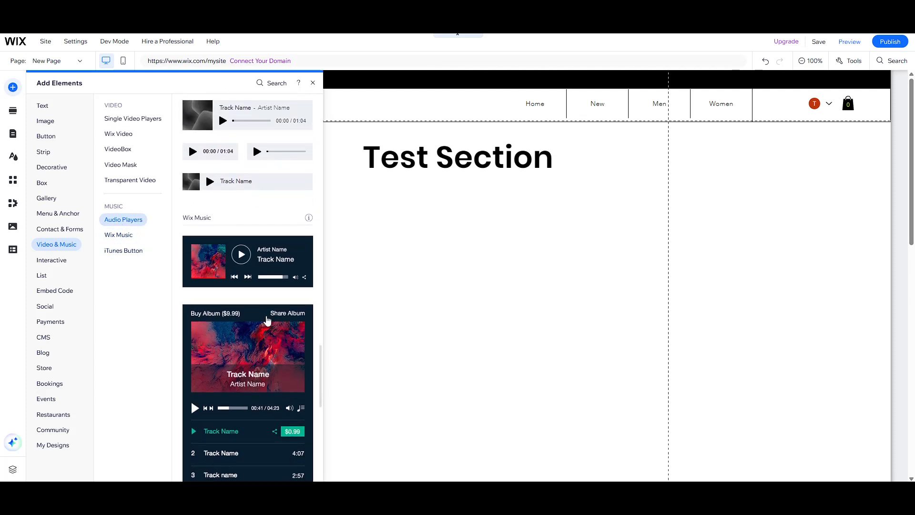
pyautogui.scroll(3, 250, 302)
pyautogui.scroll(1, 251, 303)
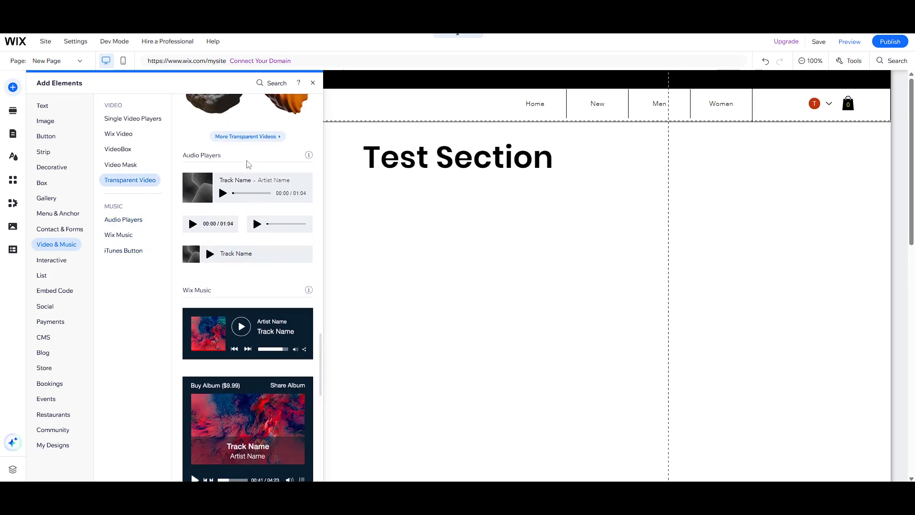
pyautogui.click(140, 224)
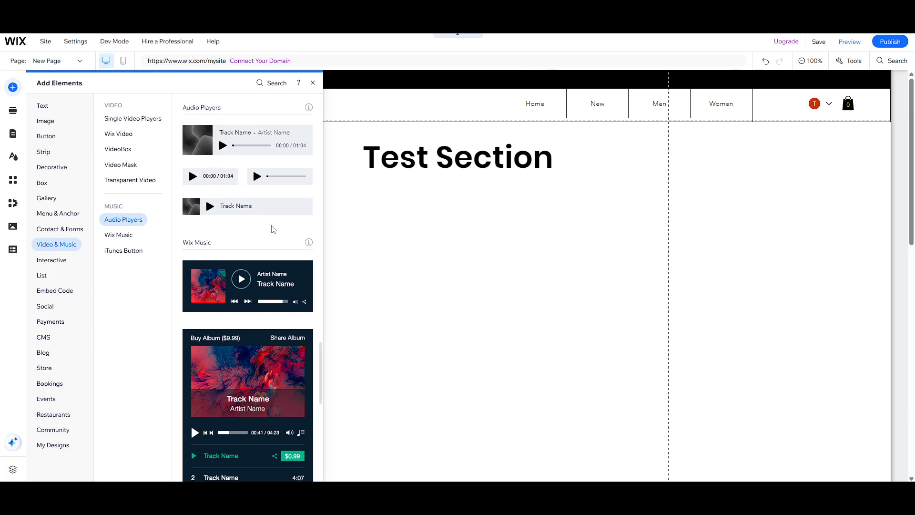
pyautogui.scroll(-1, 238, 320)
pyautogui.scroll(-1, 238, 319)
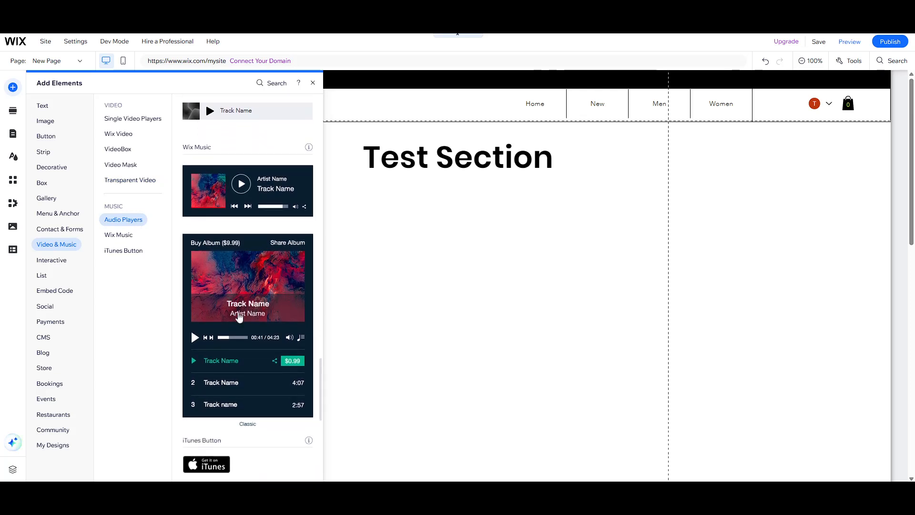
pyautogui.scroll(2, 239, 317)
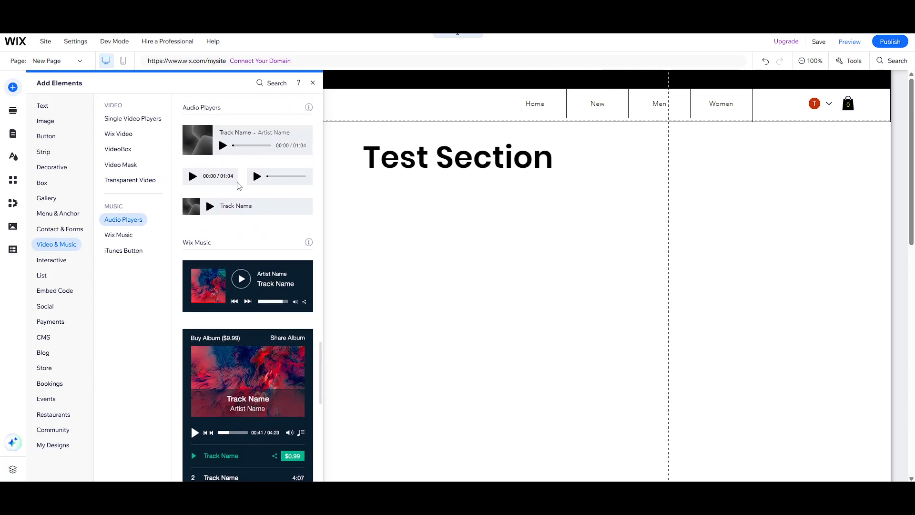
pyautogui.scroll(-3, 250, 312)
pyautogui.scroll(-3, 250, 312)
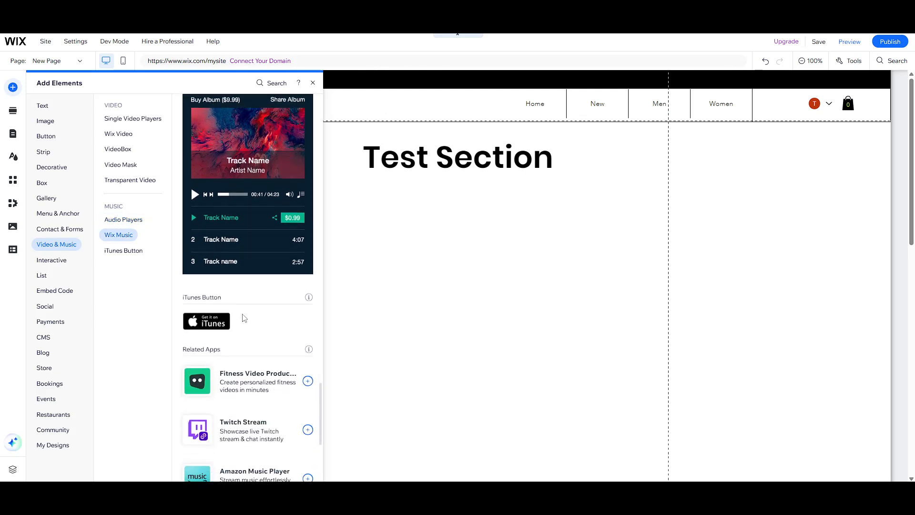
pyautogui.scroll(6, 240, 267)
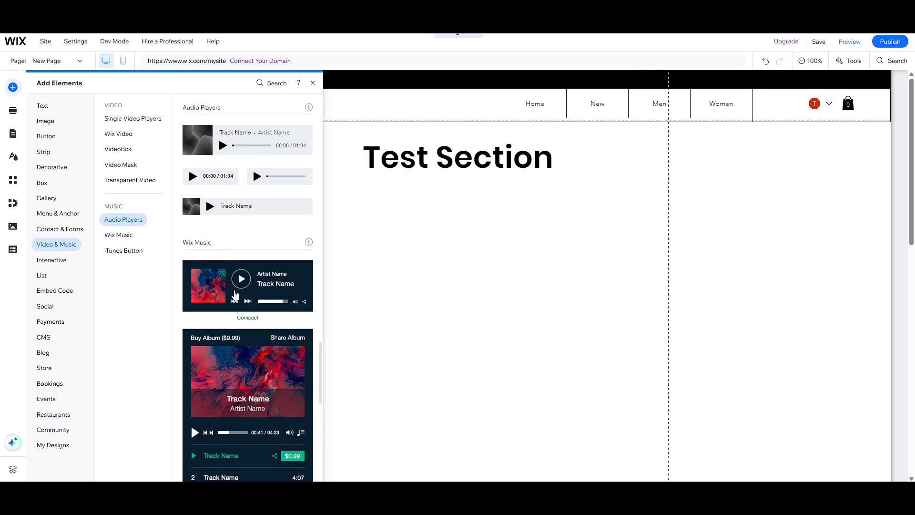
# Step: Add the audio player with cover image, track name and artist to the Test Section, widened and centred below the heading
pyautogui.moveTo(245, 146); pyautogui.dragTo(455, 212)
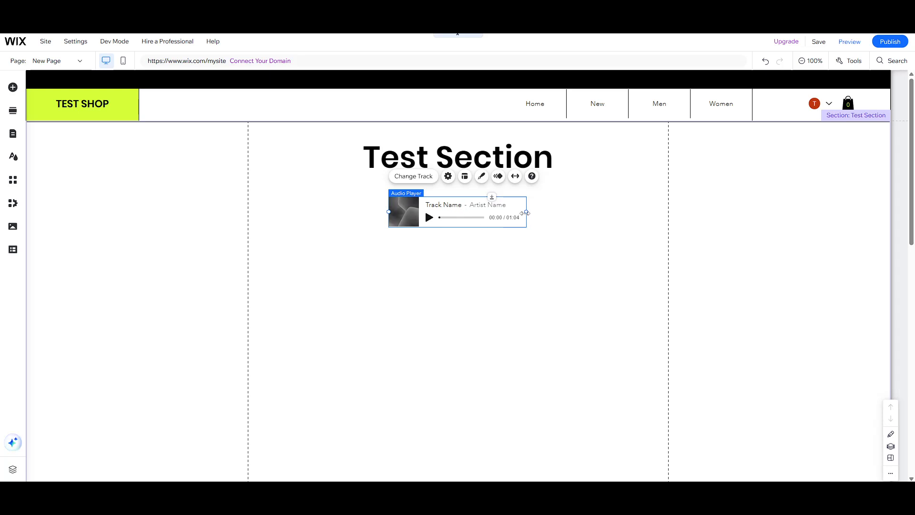
pyautogui.moveTo(526, 213); pyautogui.dragTo(620, 210)
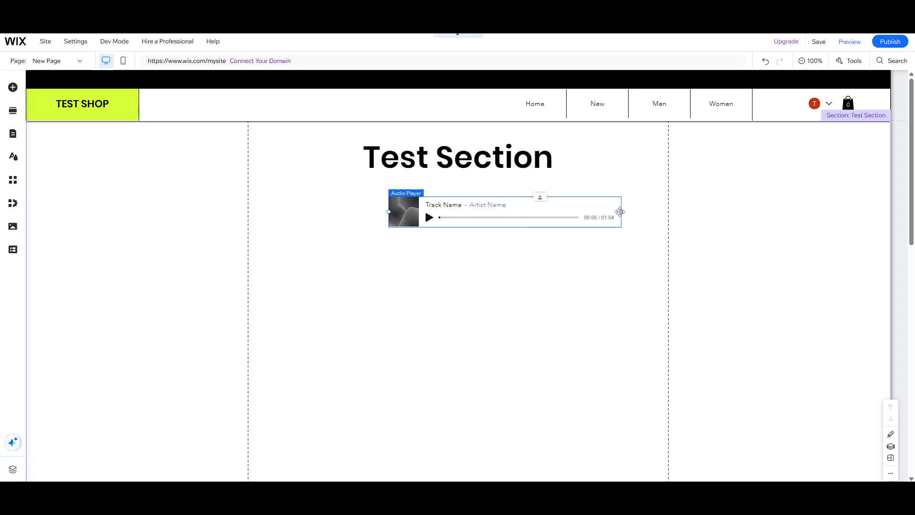
pyautogui.moveTo(529, 212); pyautogui.dragTo(487, 298)
pyautogui.click(499, 358)
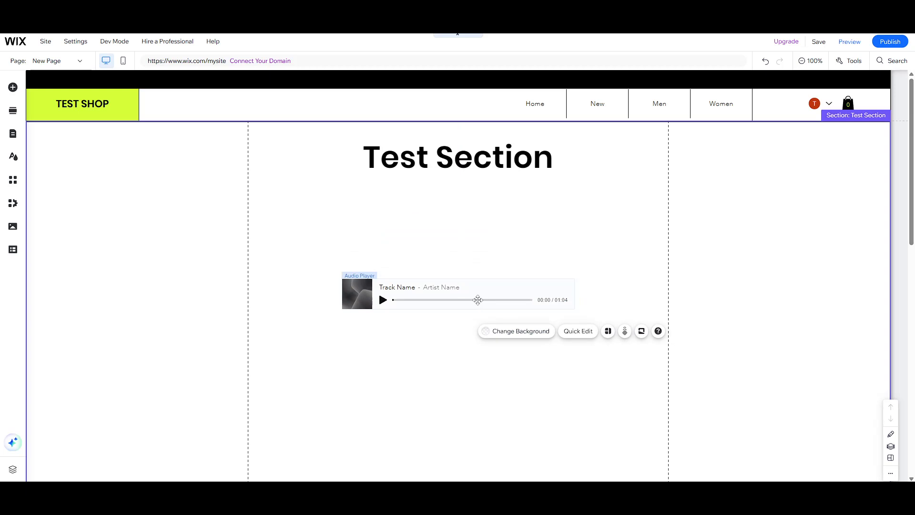
# Step: Open the settings of the audio player in the Test Section and preview its sample track
pyautogui.click(479, 299)
pyautogui.click(433, 344)
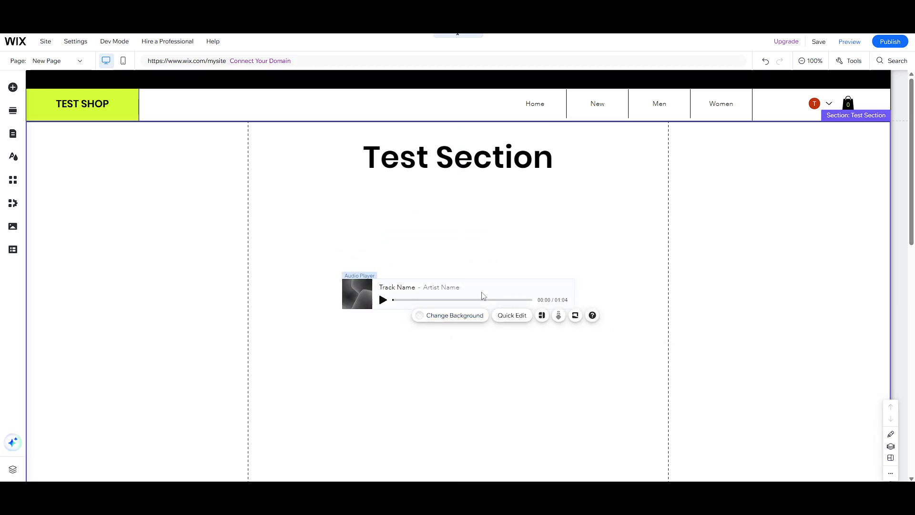
pyautogui.click(459, 288)
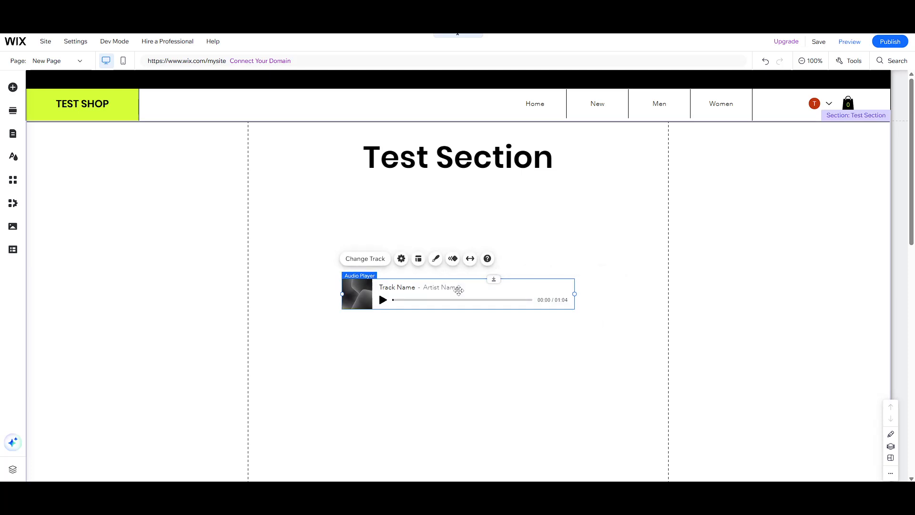
pyautogui.click(402, 263)
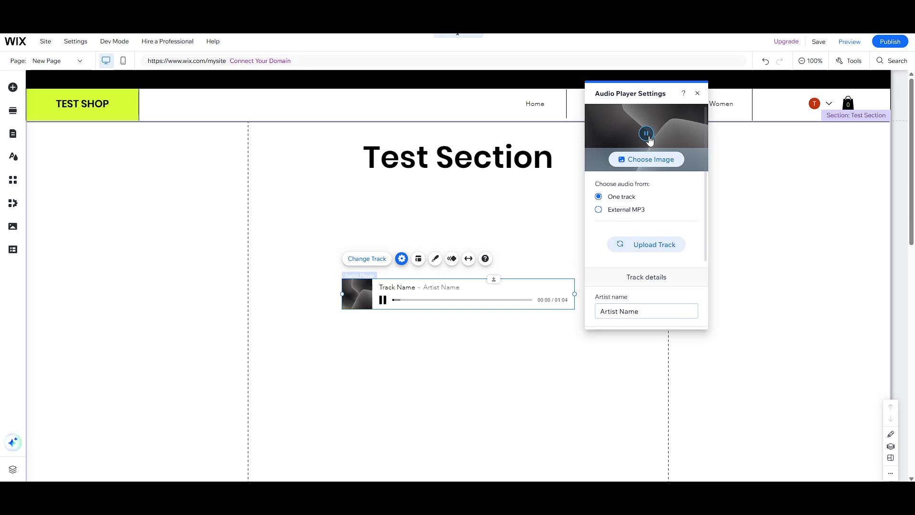
pyautogui.click(647, 134)
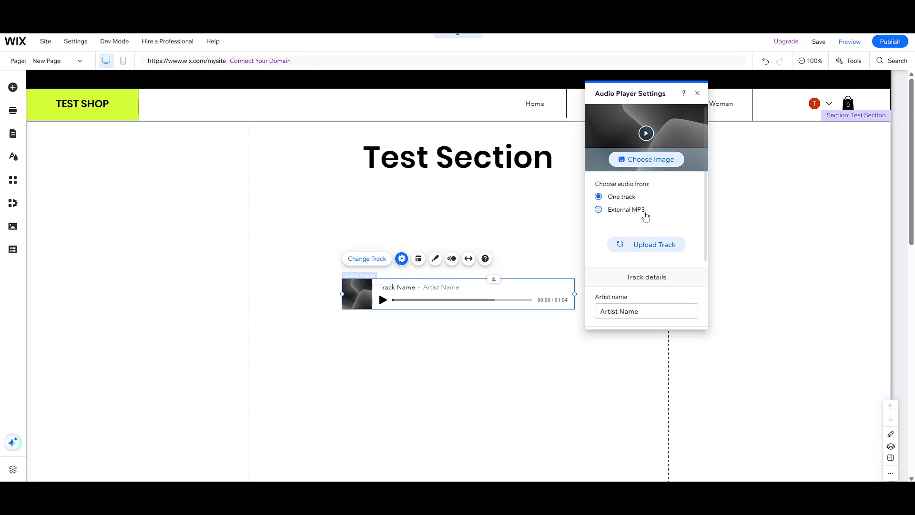
# Step: Try External MP3 with its track URL field as the player's audio source and switch back to One track
pyautogui.click(615, 213)
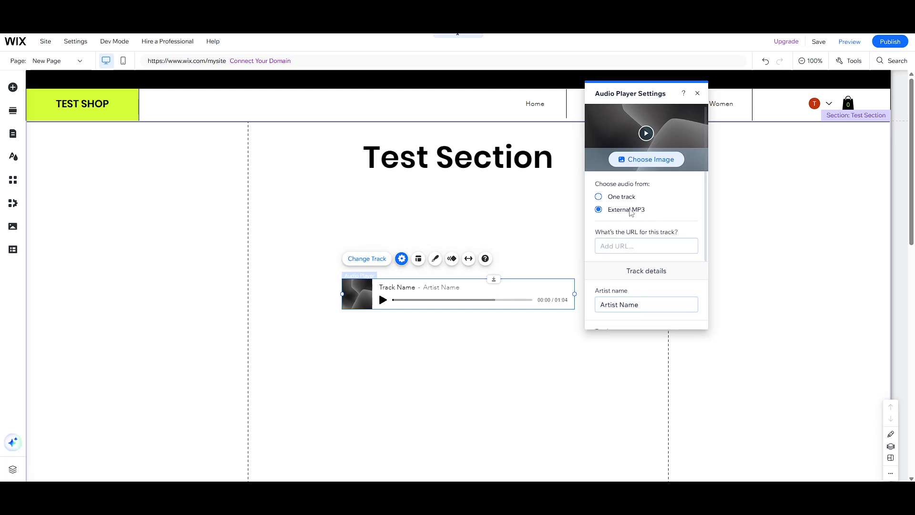
pyautogui.click(638, 247)
pyautogui.scroll(-2, 633, 241)
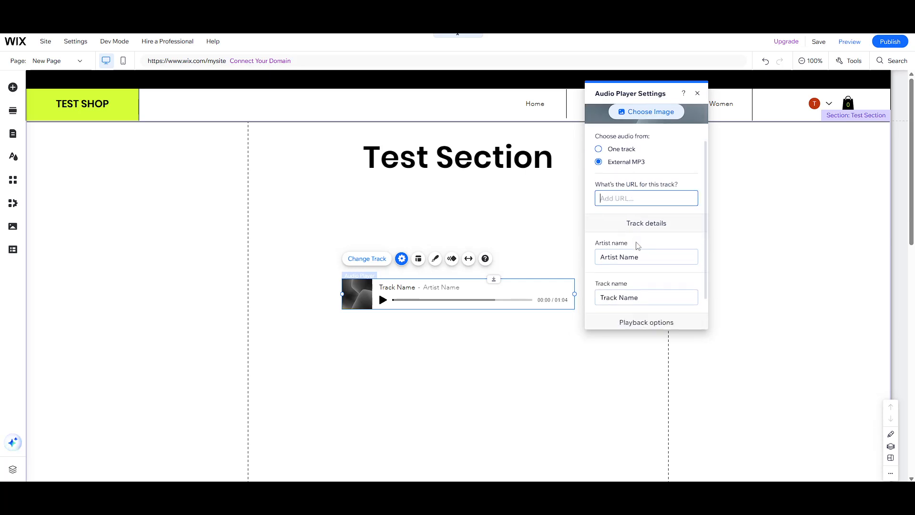
pyautogui.scroll(1, 630, 236)
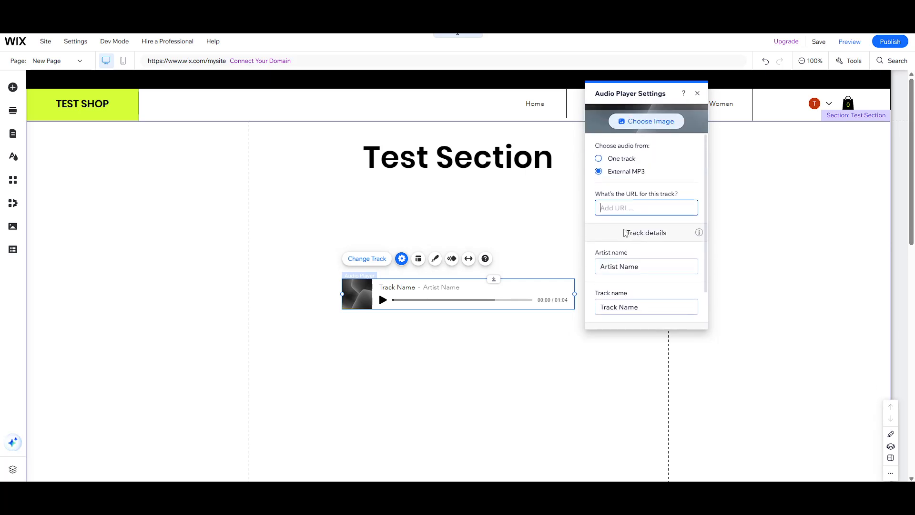
pyautogui.click(625, 233)
pyautogui.click(625, 162)
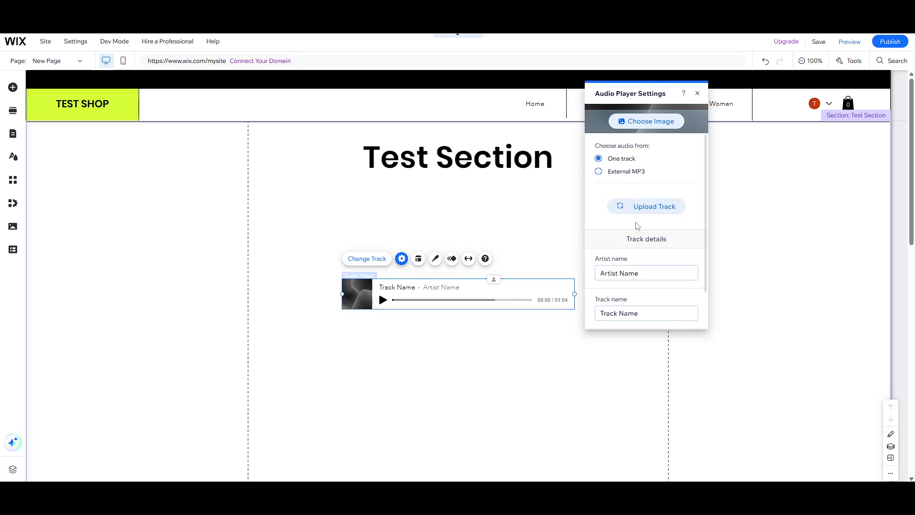
# Step: Look over the editable artist name and track name in the audio player's track details
pyautogui.scroll(-1, 638, 226)
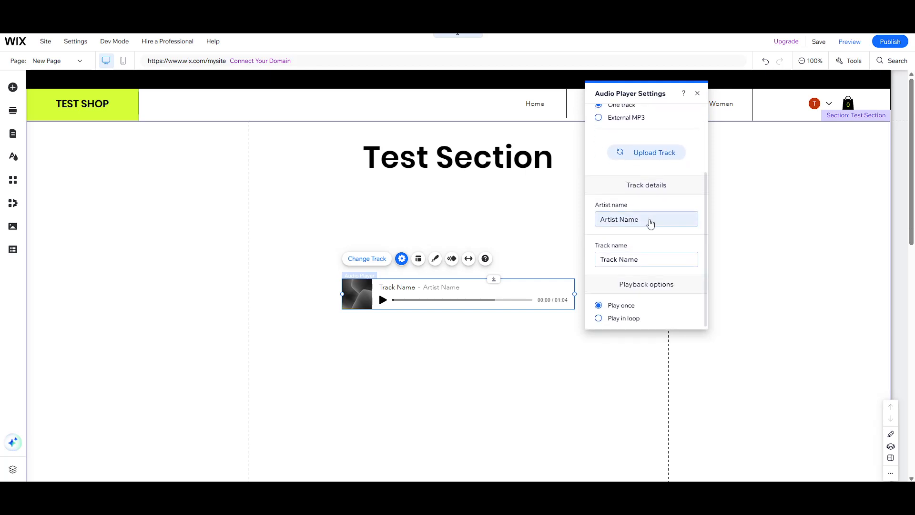
pyautogui.click(653, 220)
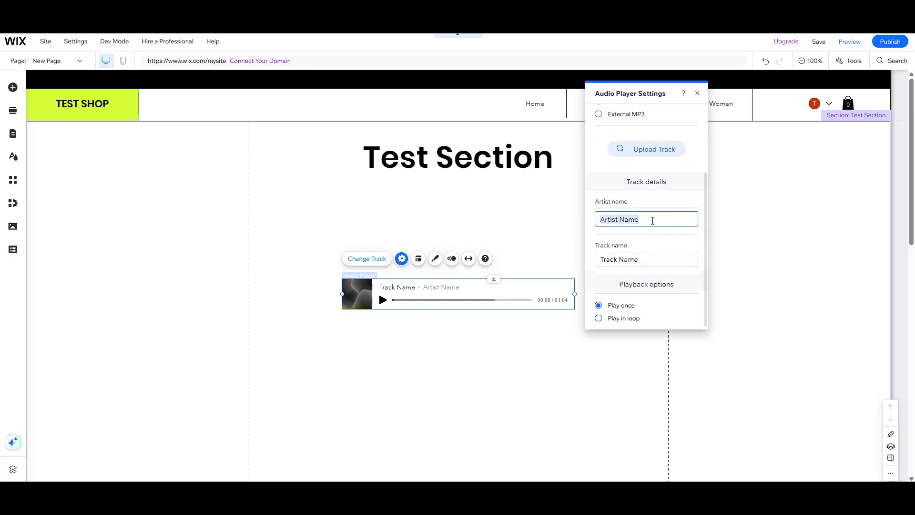
pyautogui.click(657, 262)
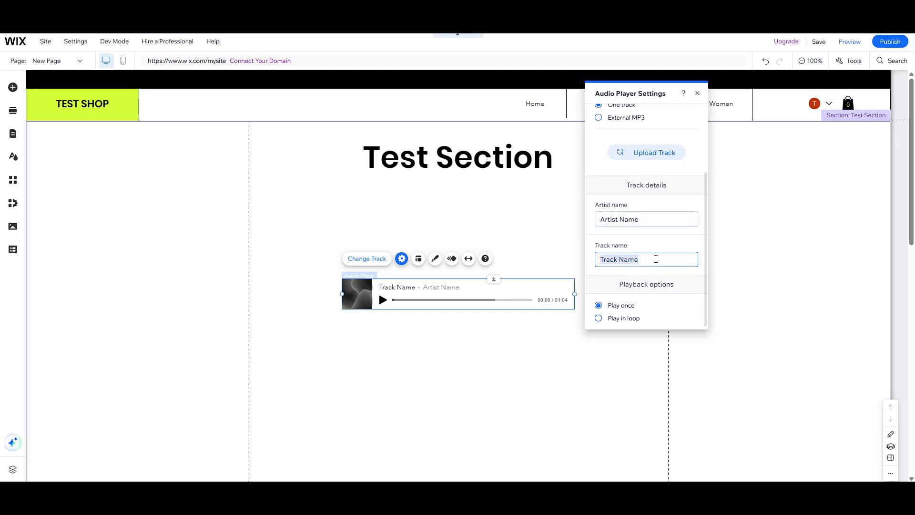
pyautogui.click(651, 215)
pyautogui.click(658, 256)
pyautogui.click(654, 245)
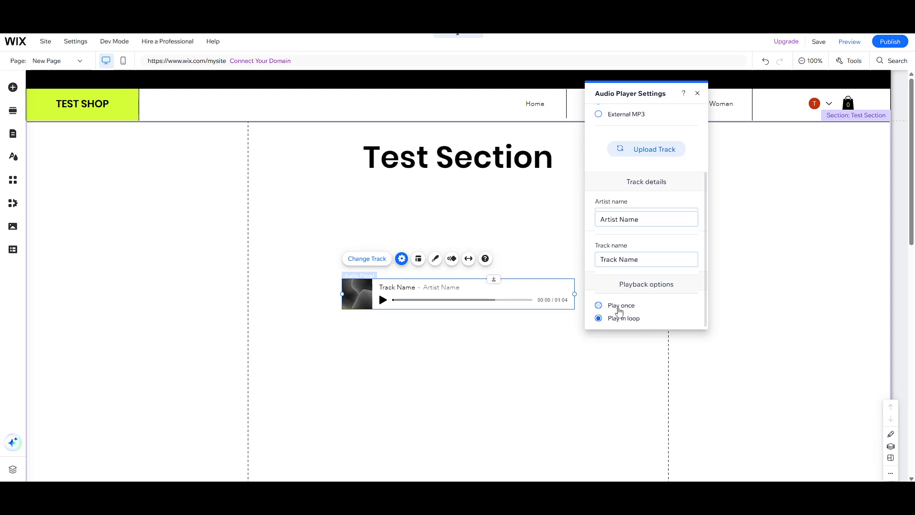
# Step: Try the Play in loop playback option, return to Play once and close the audio player settings
pyautogui.click(620, 308)
pyautogui.click(617, 319)
pyautogui.click(619, 304)
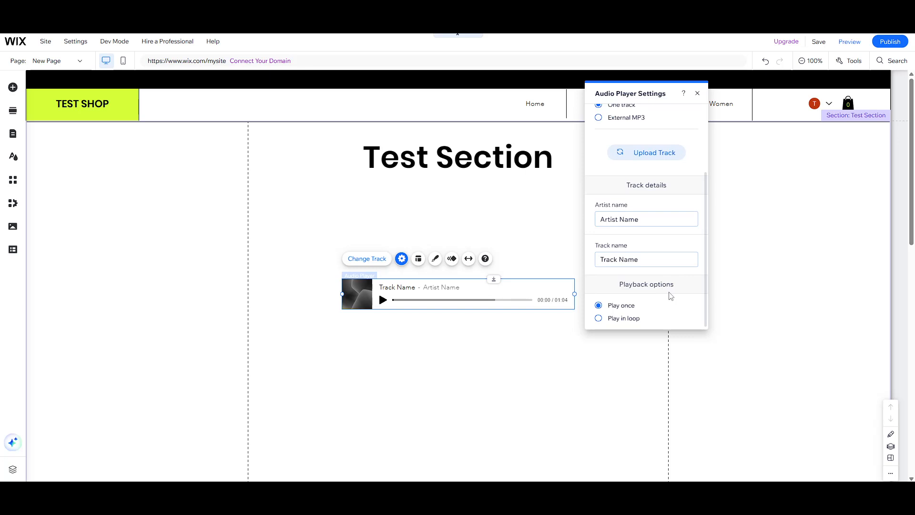
pyautogui.click(698, 94)
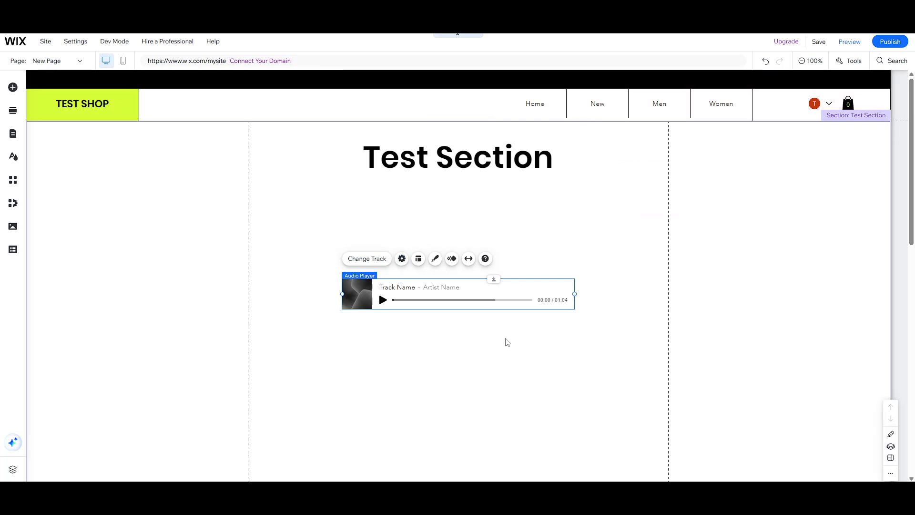